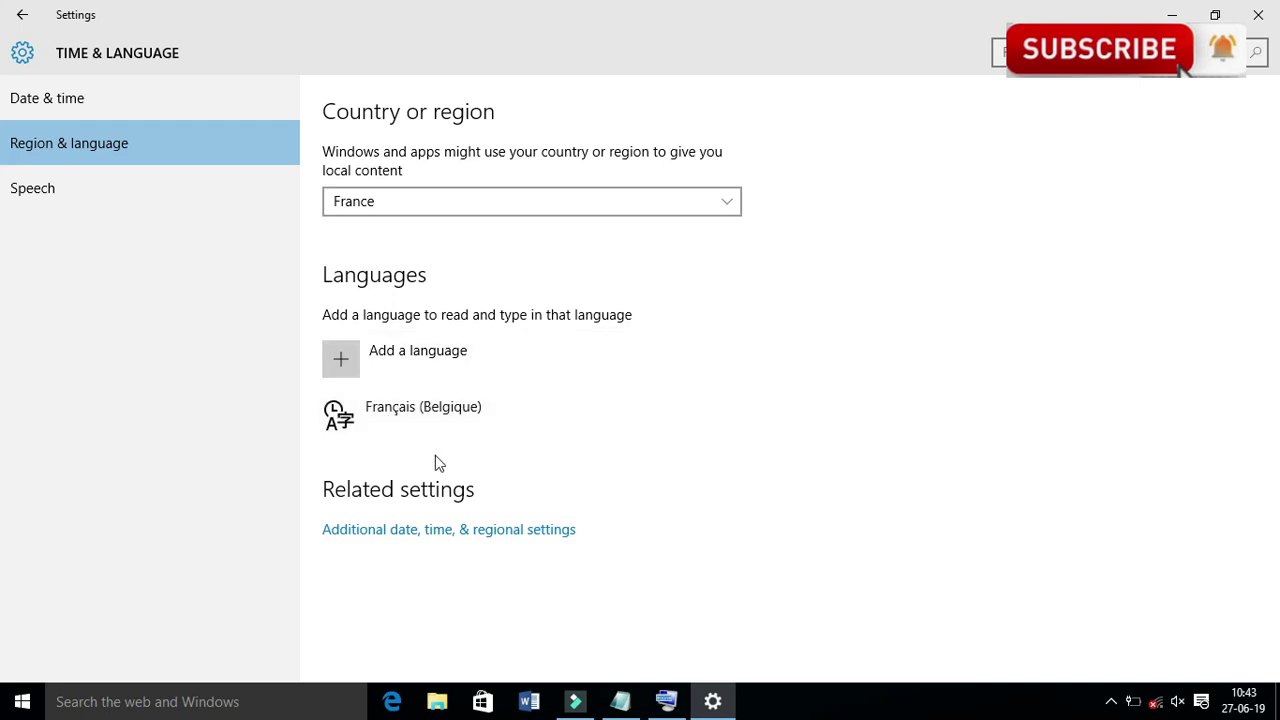
Open the language options for Français (Belgique)
{"action": "left_click", "coordinate": [408, 420]}
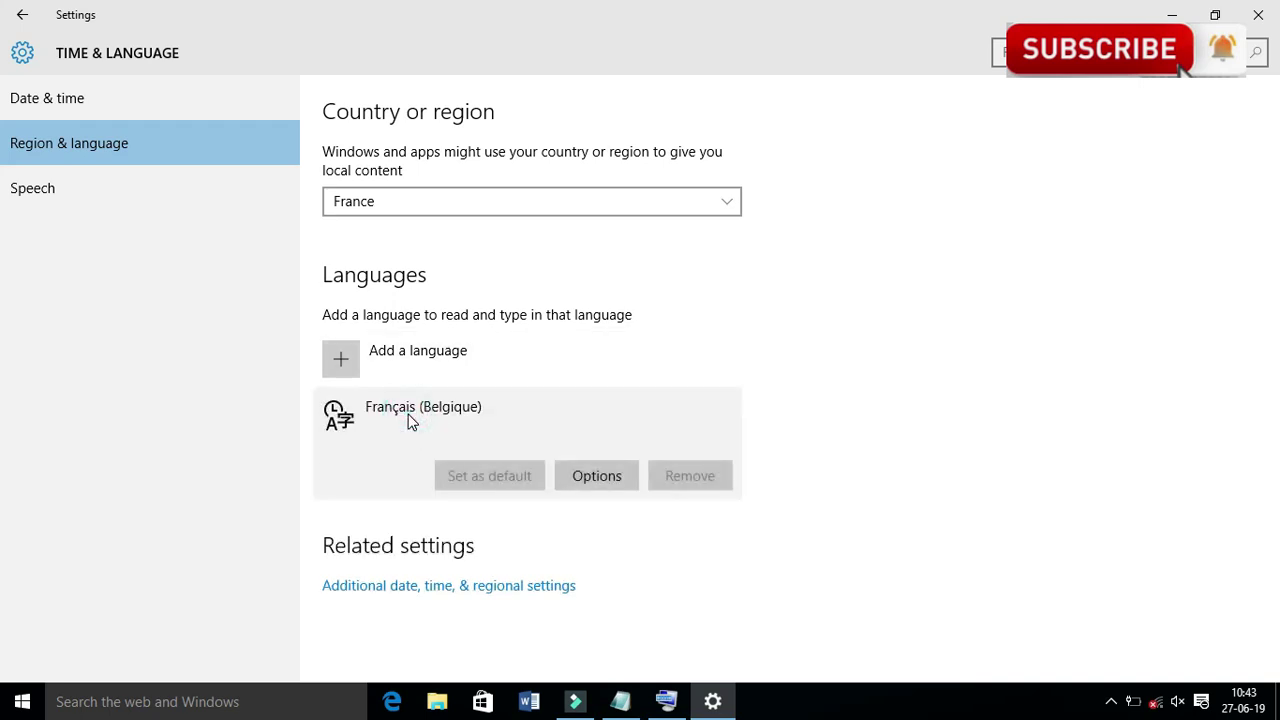
{"action": "left_click", "coordinate": [604, 480]}
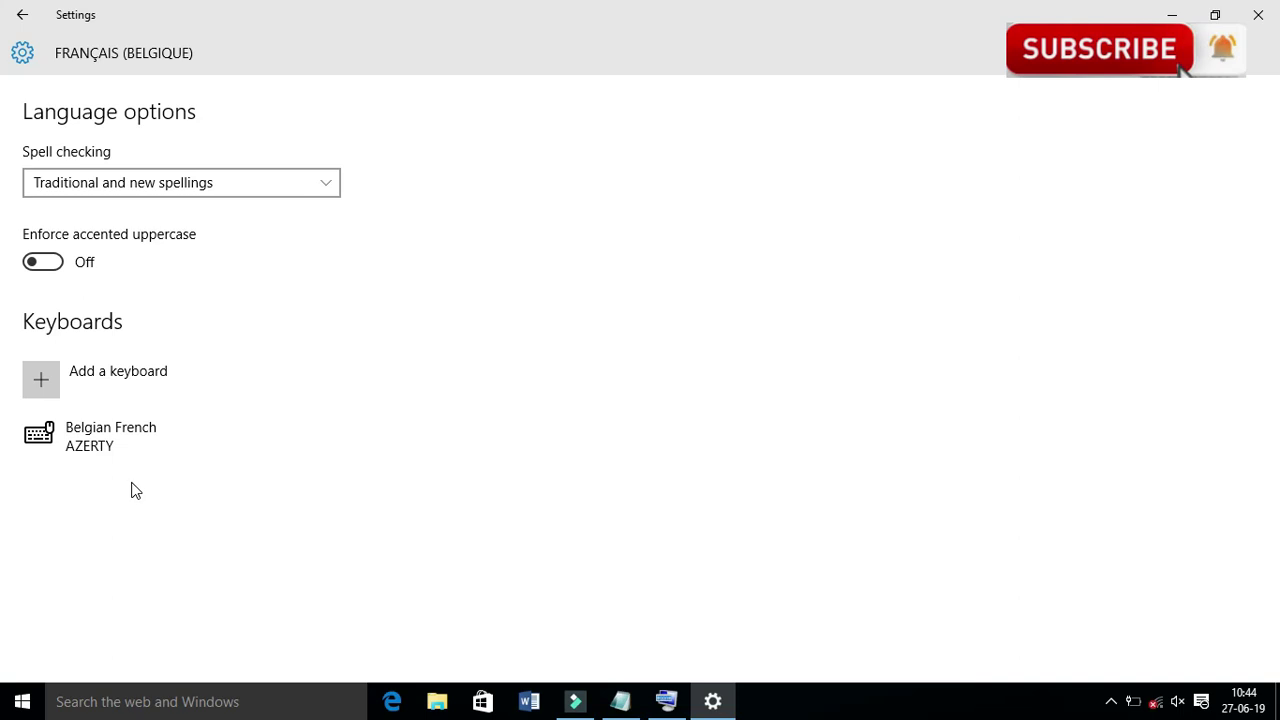
Switch to Notepad, move its window up, show the On-Screen Keyboard, and place the cursor in the blank document
{"action": "left_click", "coordinate": [622, 702]}
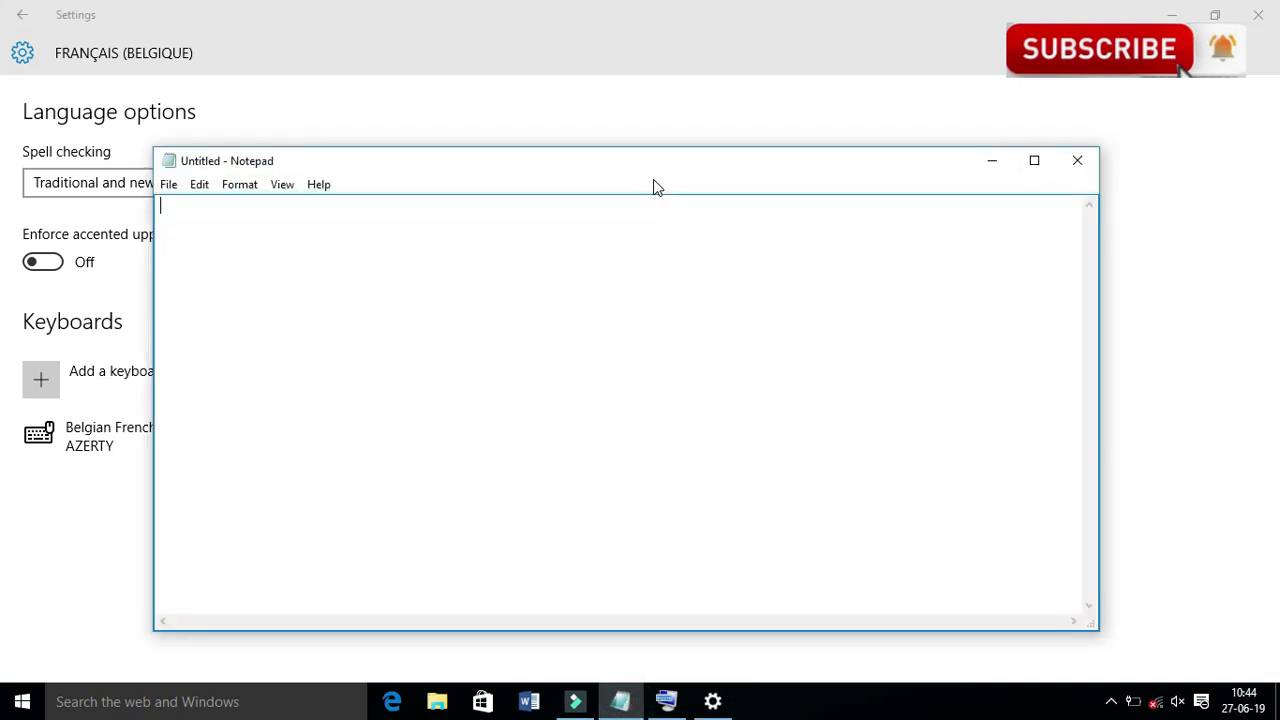
{"action": "left_click_drag", "start_coordinate": [667, 172], "coordinate": [687, 39]}
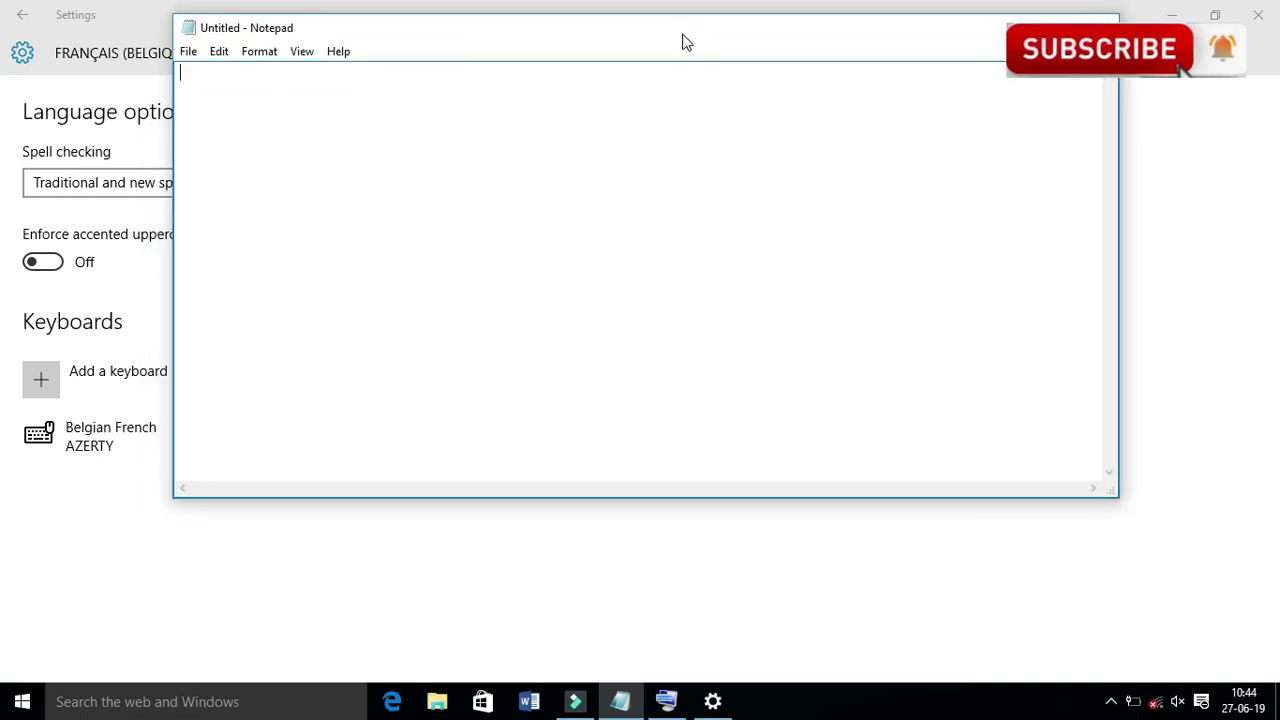
{"action": "mouse_move", "coordinate": [668, 702]}
{"action": "left_click", "coordinate": [663, 642]}
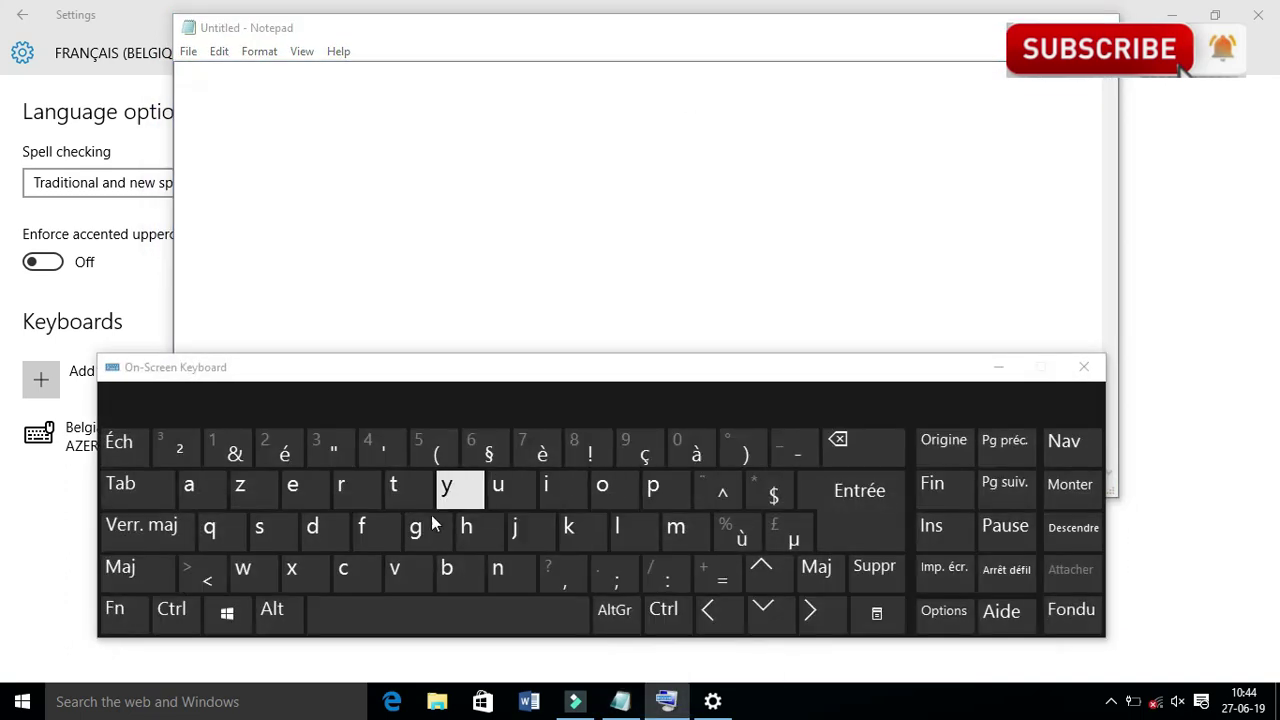
{"action": "left_click", "coordinate": [199, 497]}
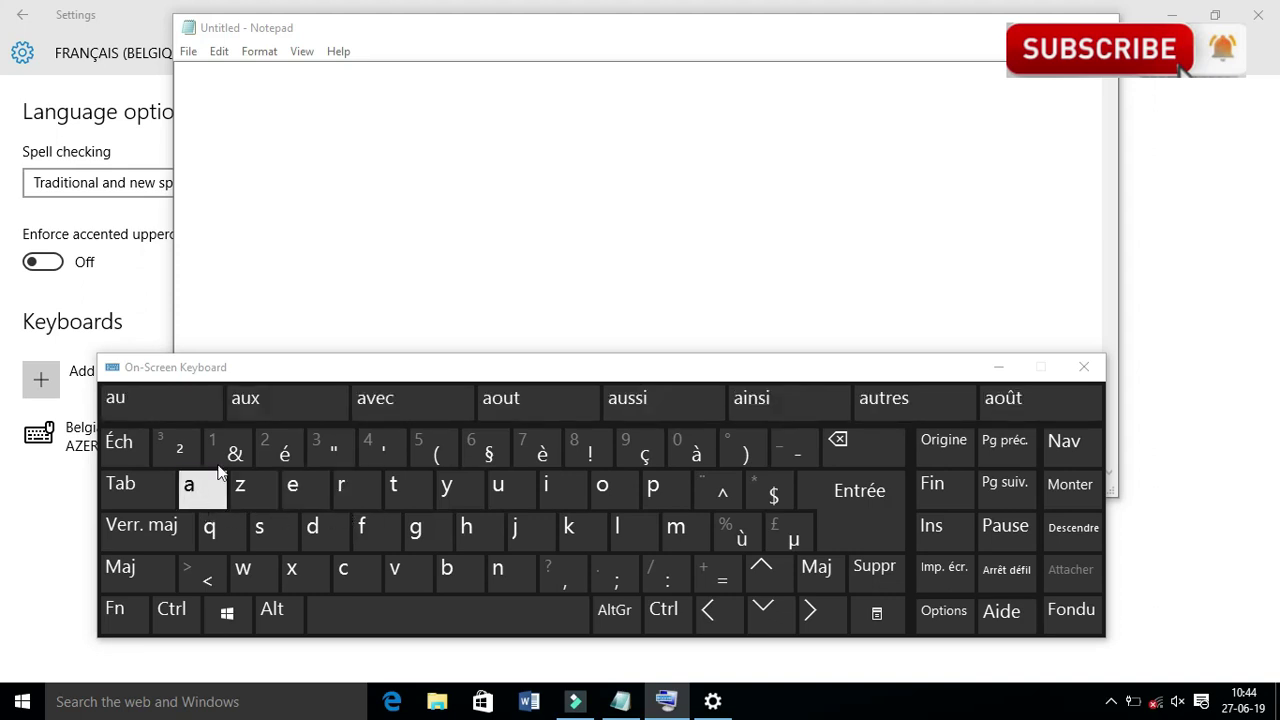
{"action": "left_click", "coordinate": [325, 198]}
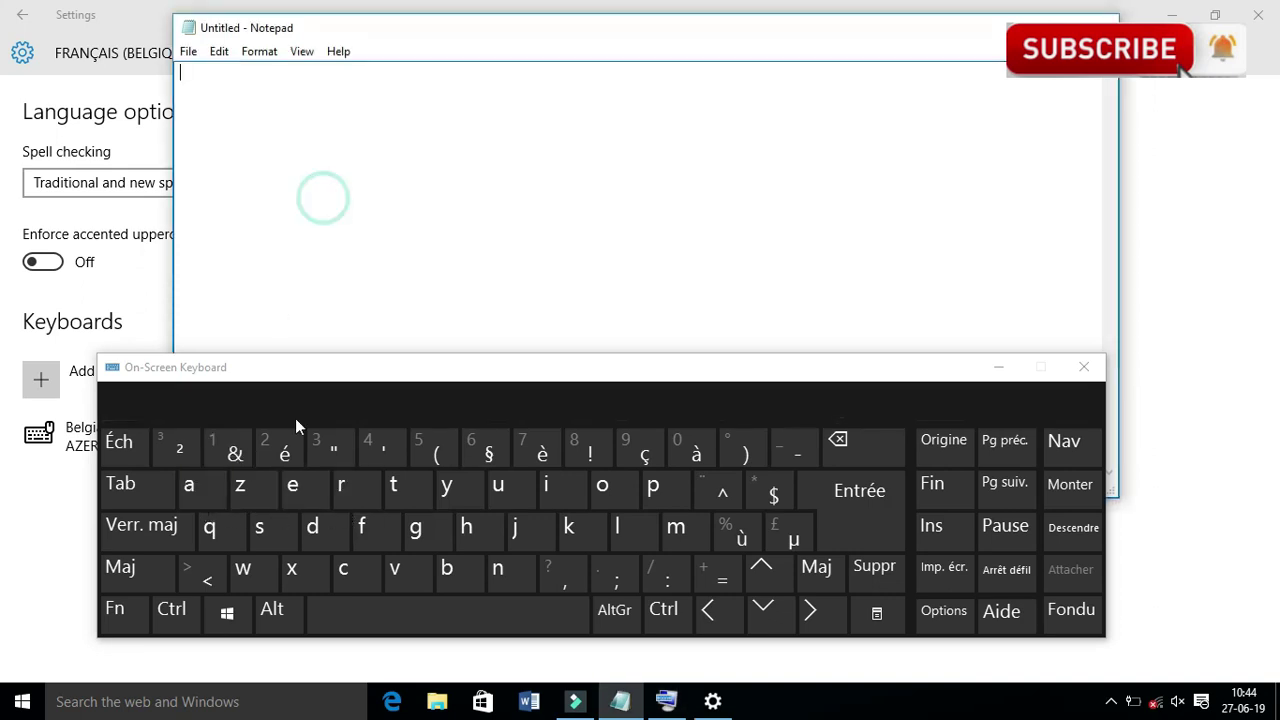
Enter "aseri§§paty" in Notepad using the On-Screen Keyboard, and minimize both windows
{"action": "left_click", "coordinate": [191, 488]}
{"action": "left_click", "coordinate": [262, 526]}
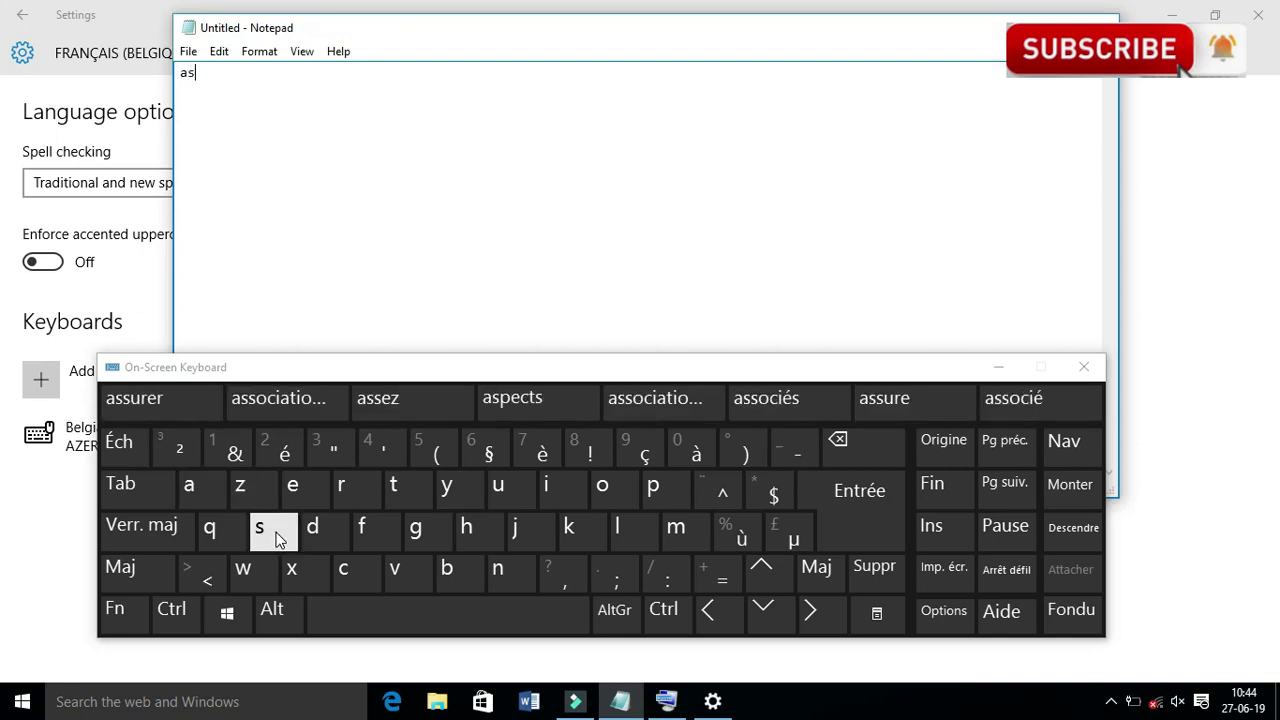
{"action": "left_click", "coordinate": [301, 497]}
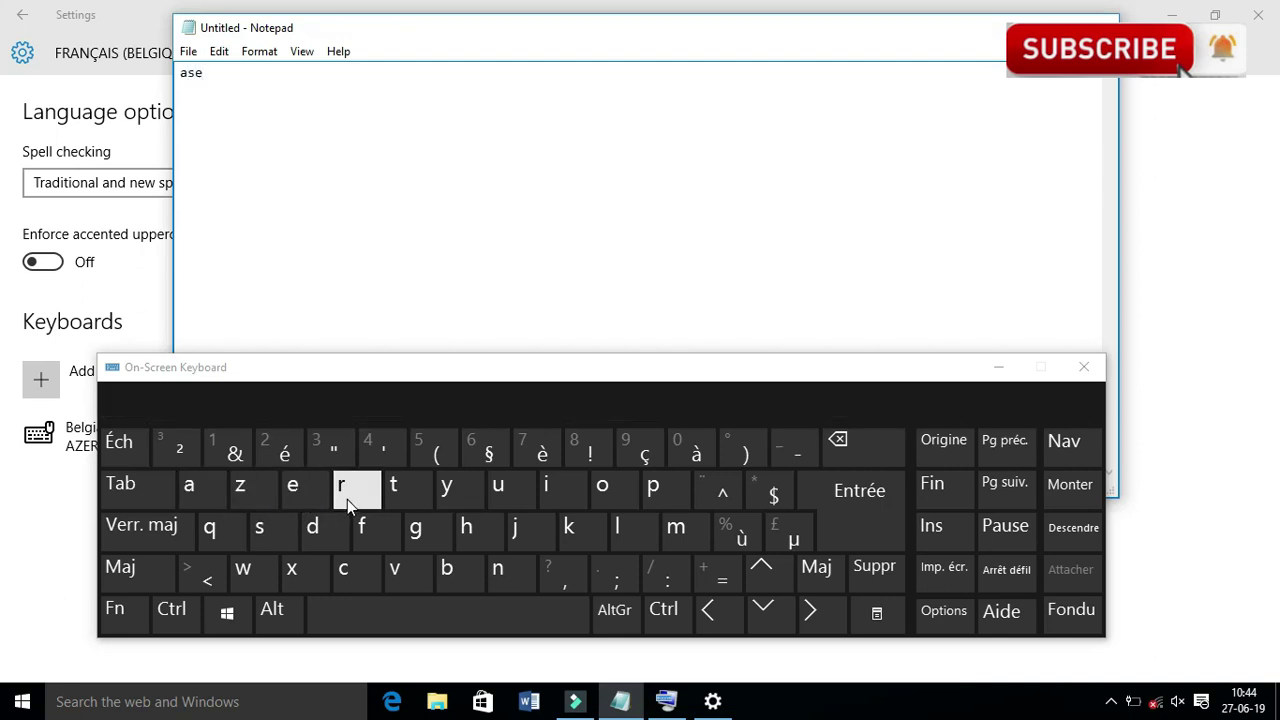
{"action": "left_click", "coordinate": [347, 499]}
{"action": "left_click", "coordinate": [563, 489]}
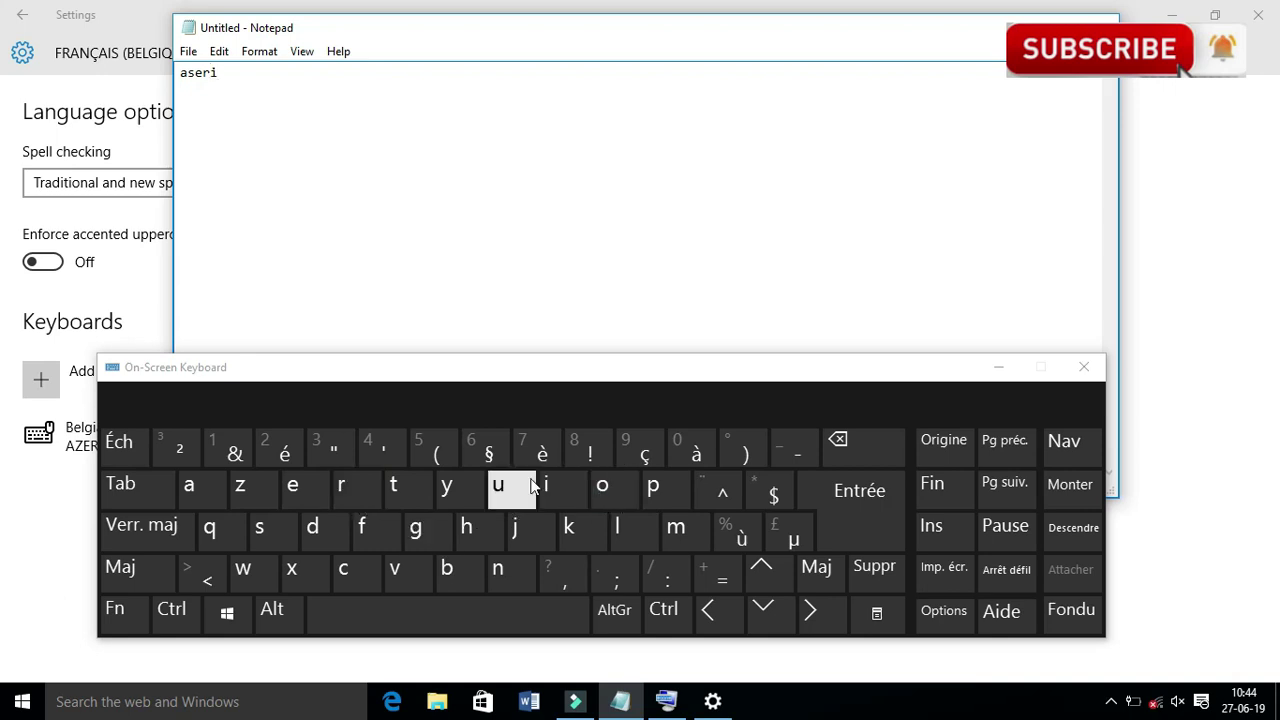
{"action": "left_click", "coordinate": [491, 456]}
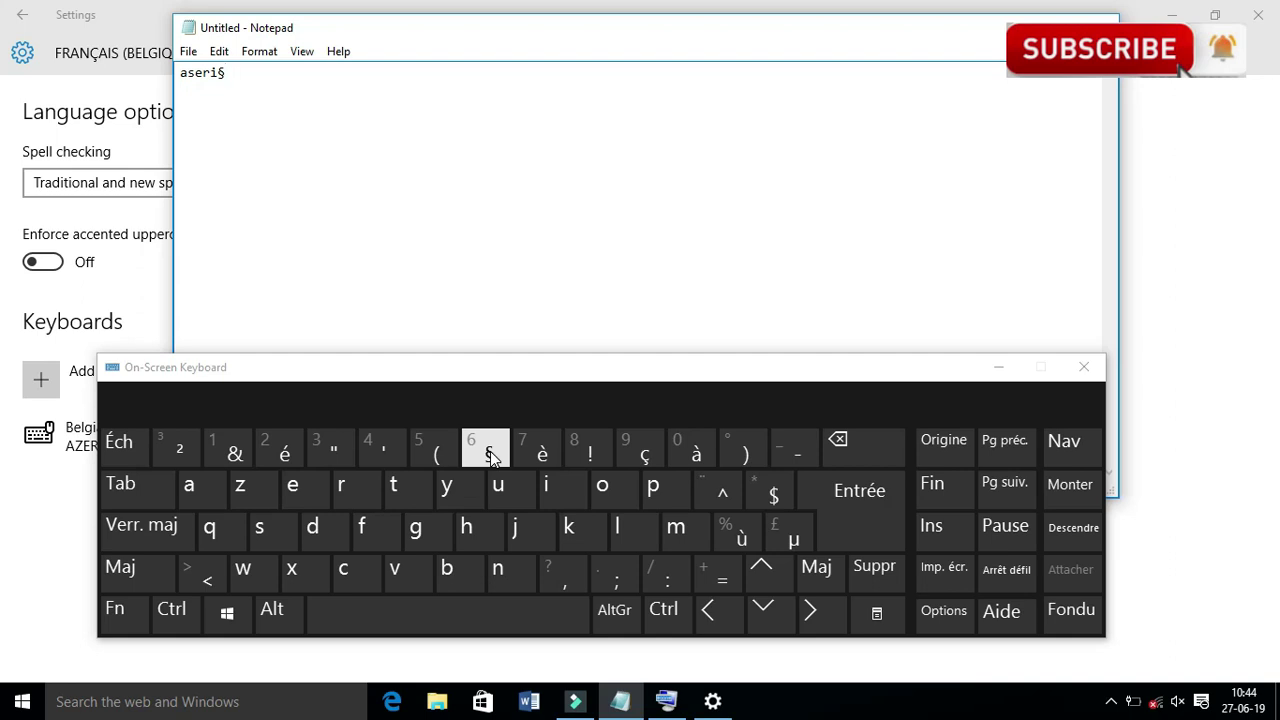
{"action": "left_click", "coordinate": [491, 456]}
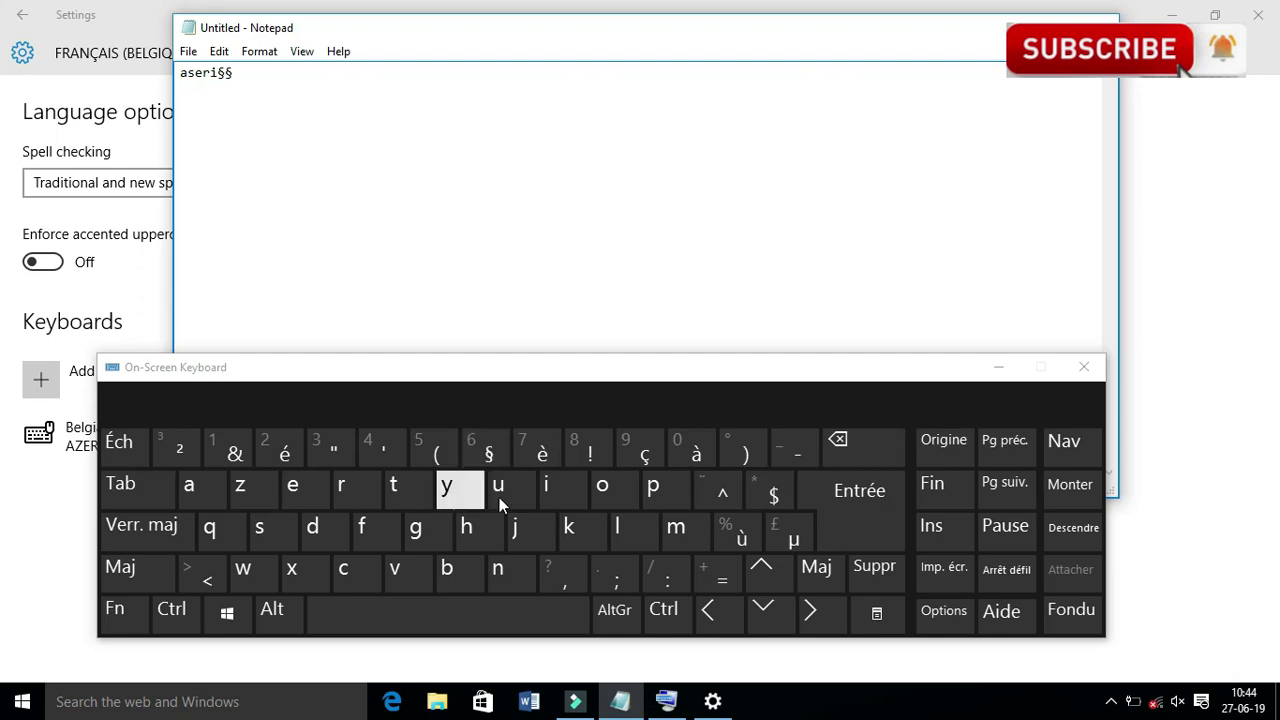
{"action": "left_click", "coordinate": [654, 490]}
{"action": "left_click", "coordinate": [220, 497]}
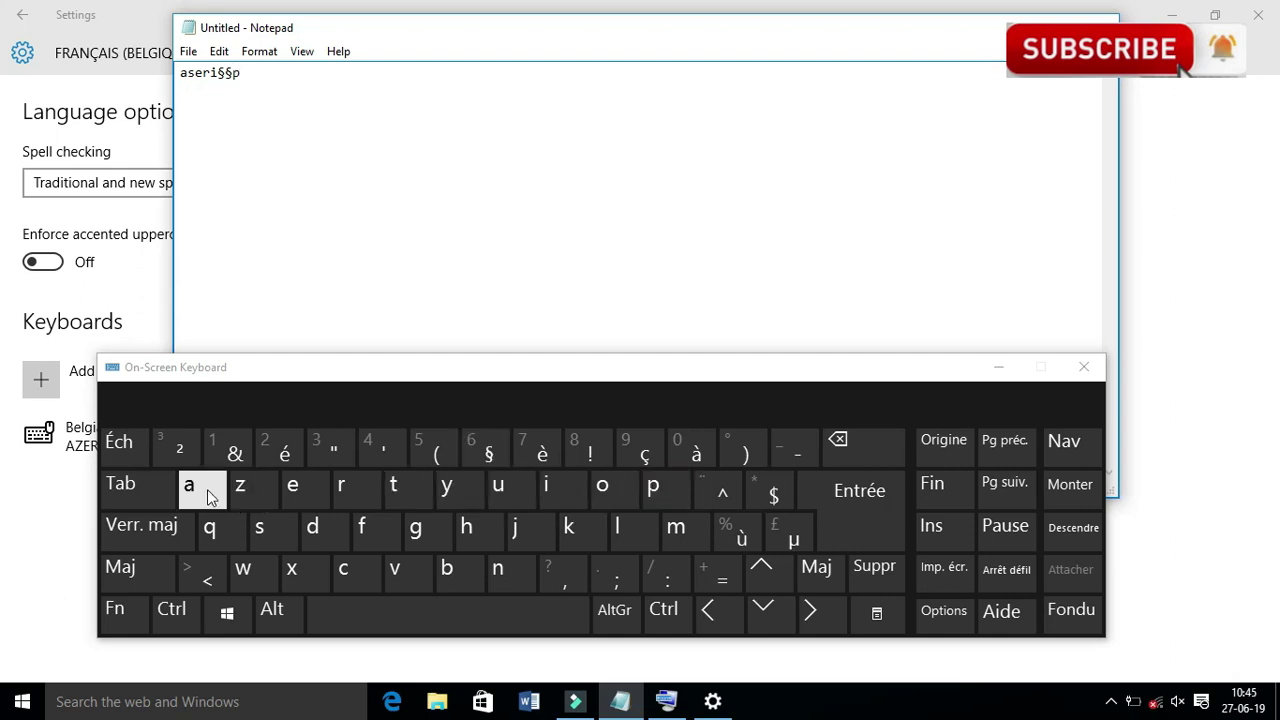
{"action": "left_click", "coordinate": [424, 500]}
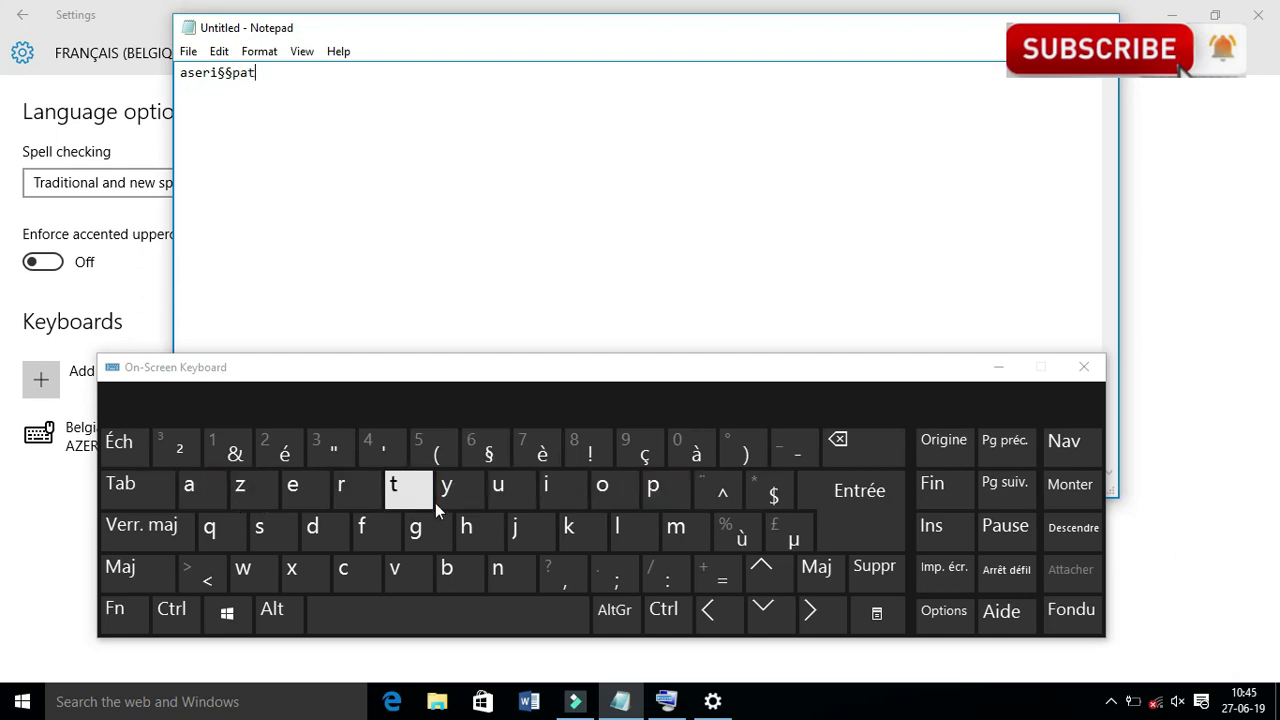
{"action": "left_click", "coordinate": [447, 500]}
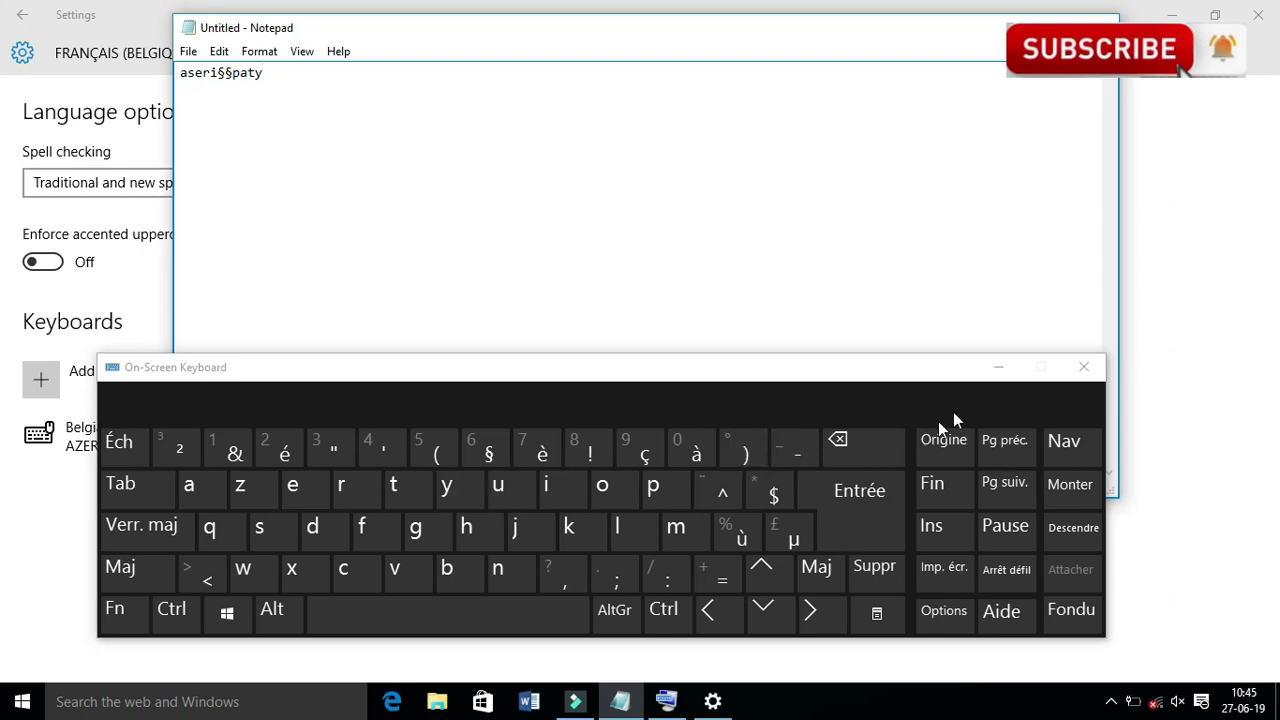
{"action": "left_click", "coordinate": [998, 370]}
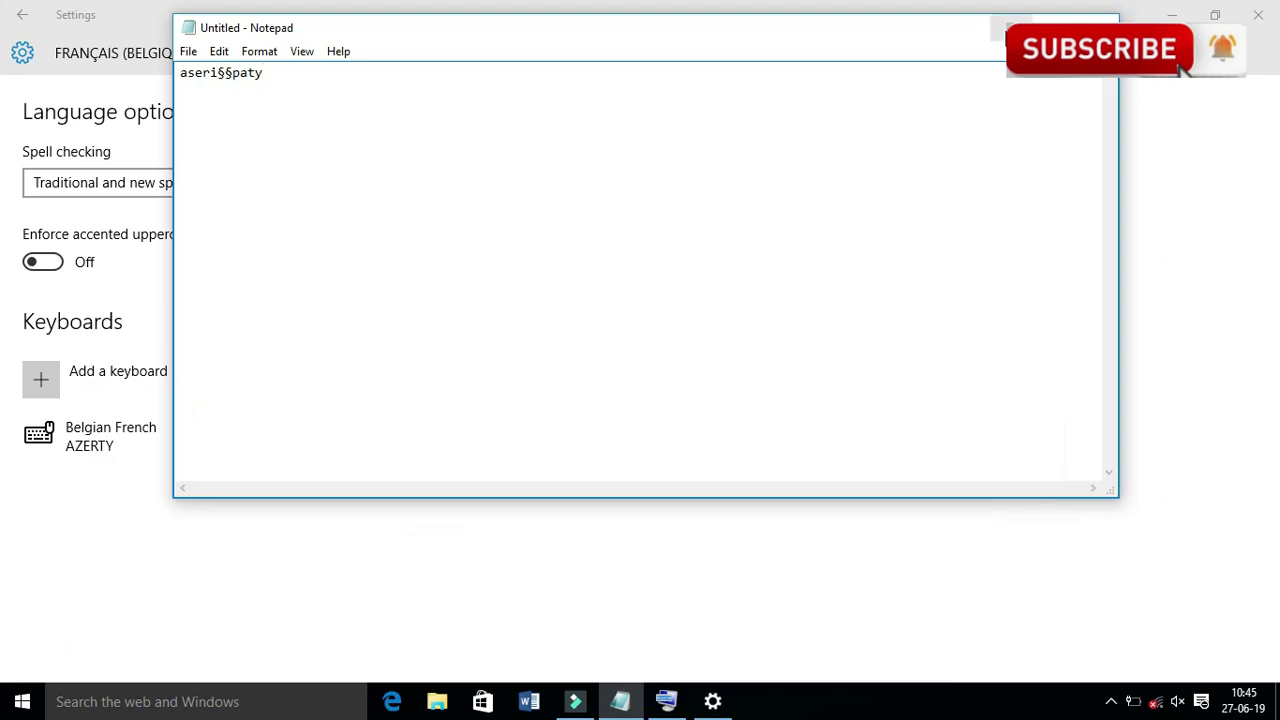
{"action": "left_click", "coordinate": [1004, 28]}
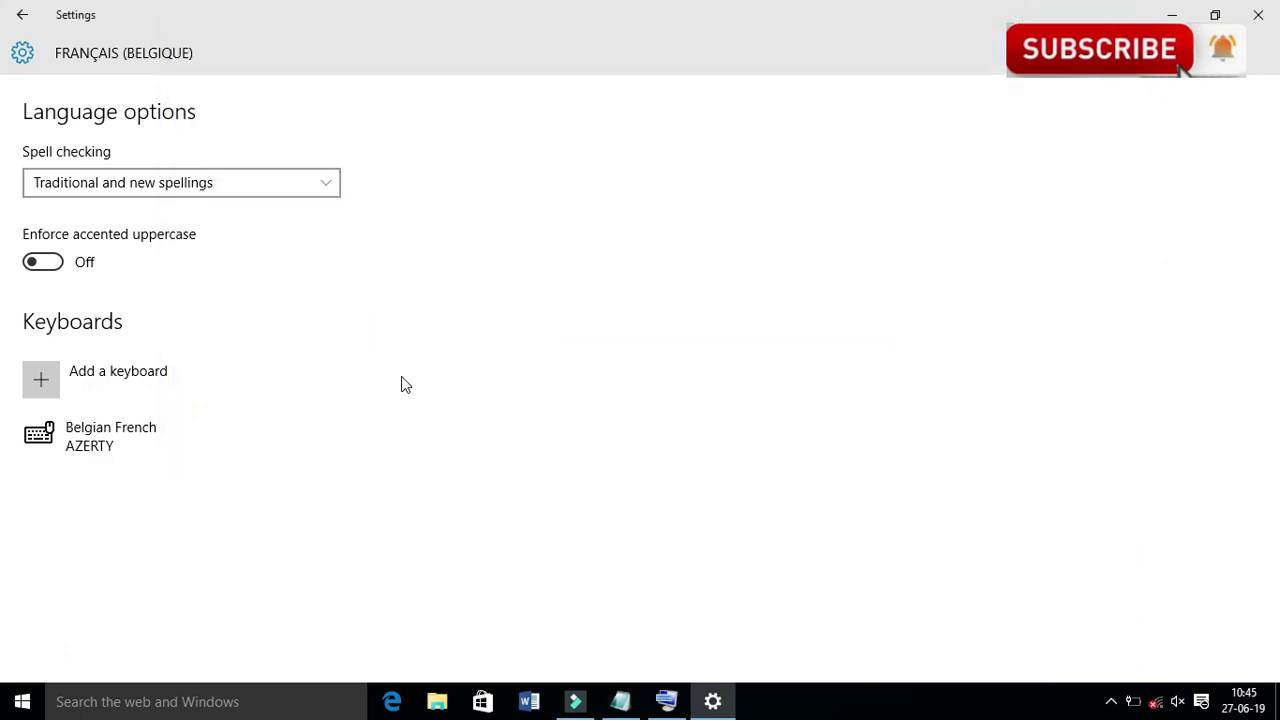
Add the French AZERTY keyboard and remove the Belgian French AZERTY keyboard
{"action": "left_click", "coordinate": [118, 380]}
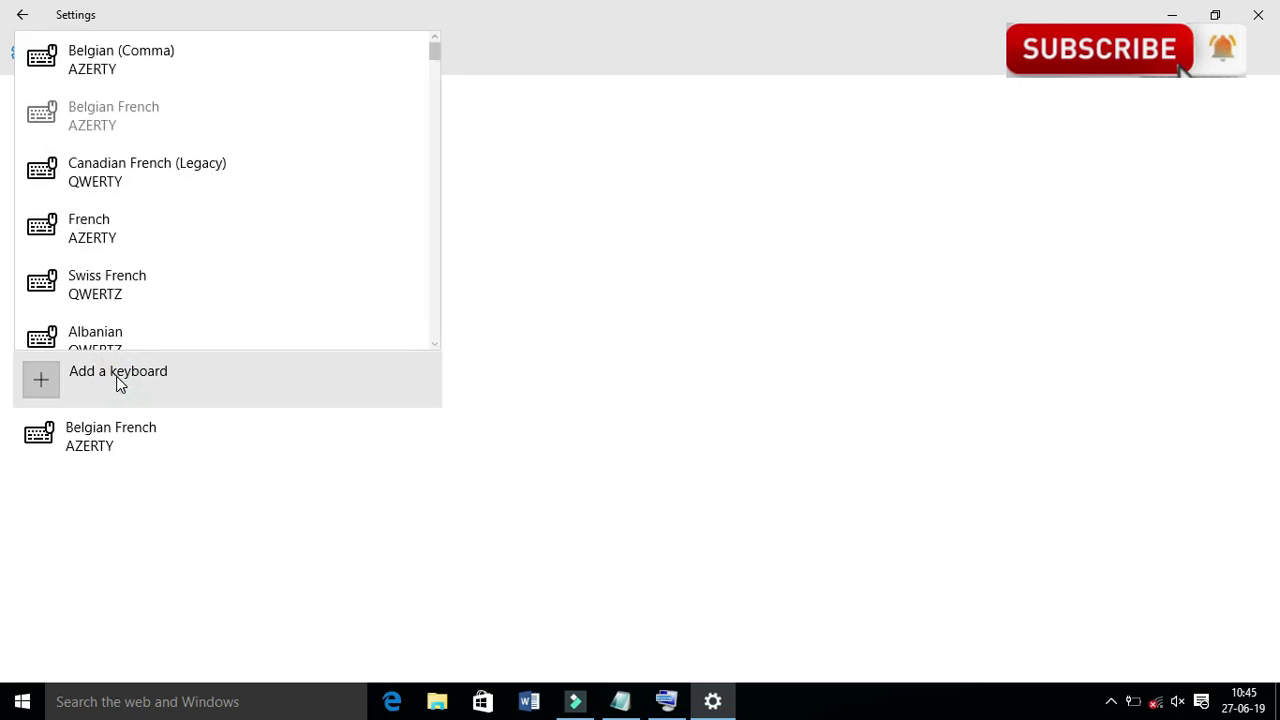
{"action": "left_click", "coordinate": [137, 245]}
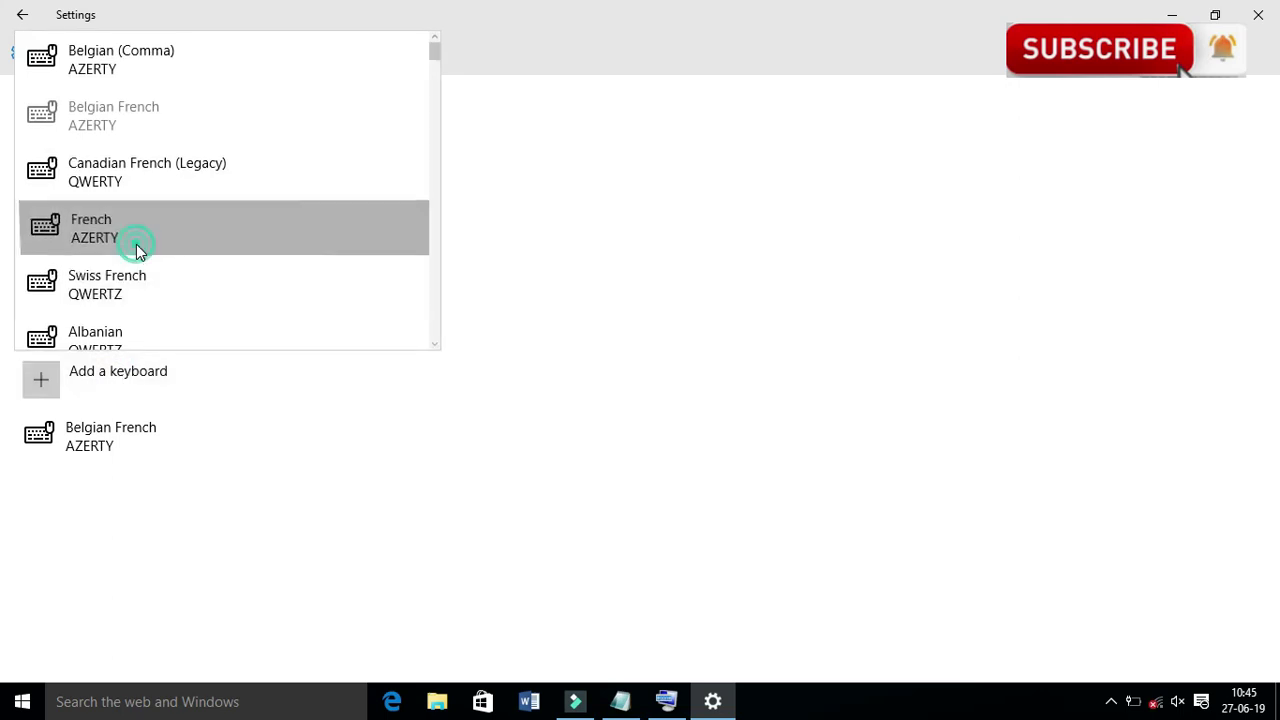
{"action": "left_click", "coordinate": [131, 446]}
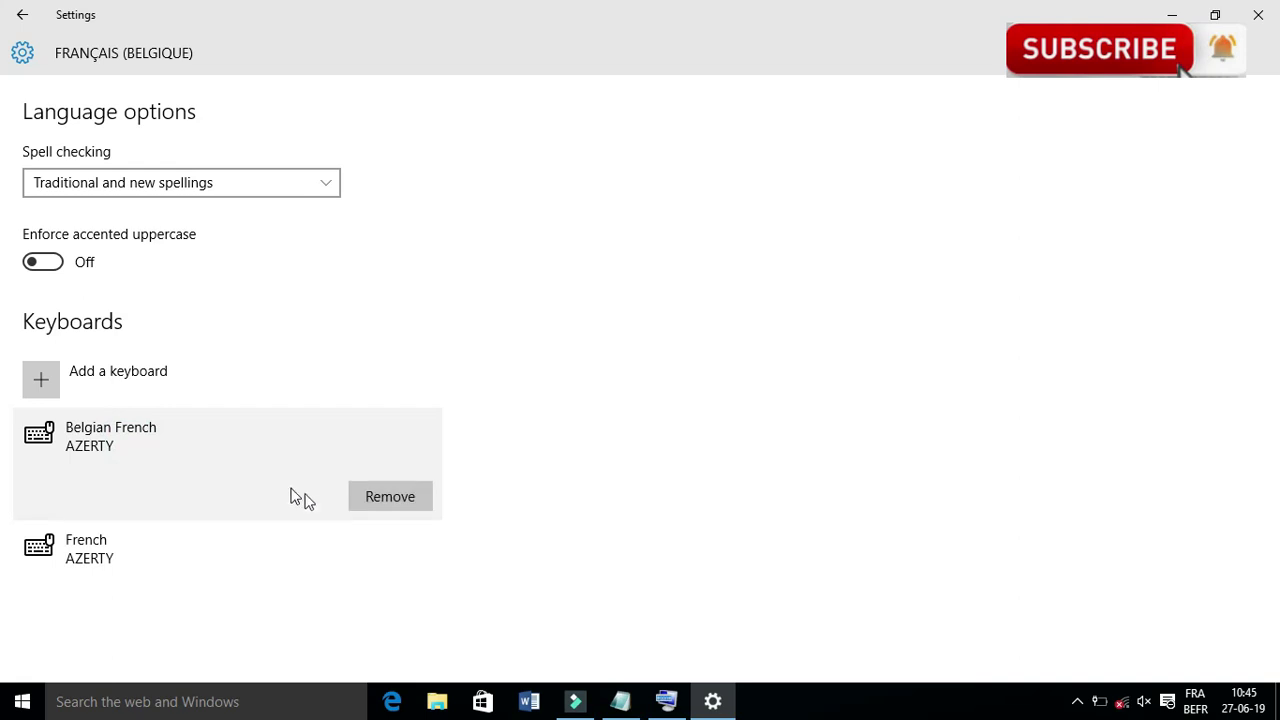
{"action": "left_click", "coordinate": [387, 499]}
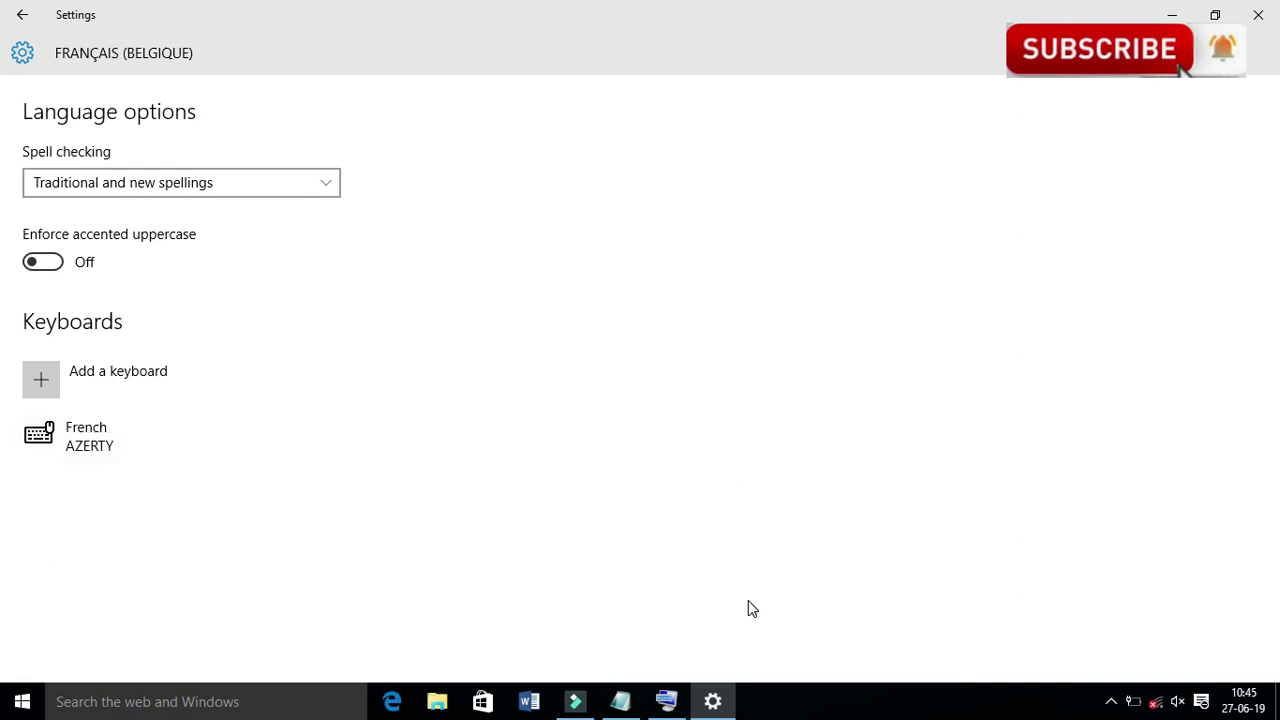
Restore the On-Screen Keyboard and Notepad, and append "(azeerty belgique)" to the first line of text
{"action": "left_click", "coordinate": [666, 701]}
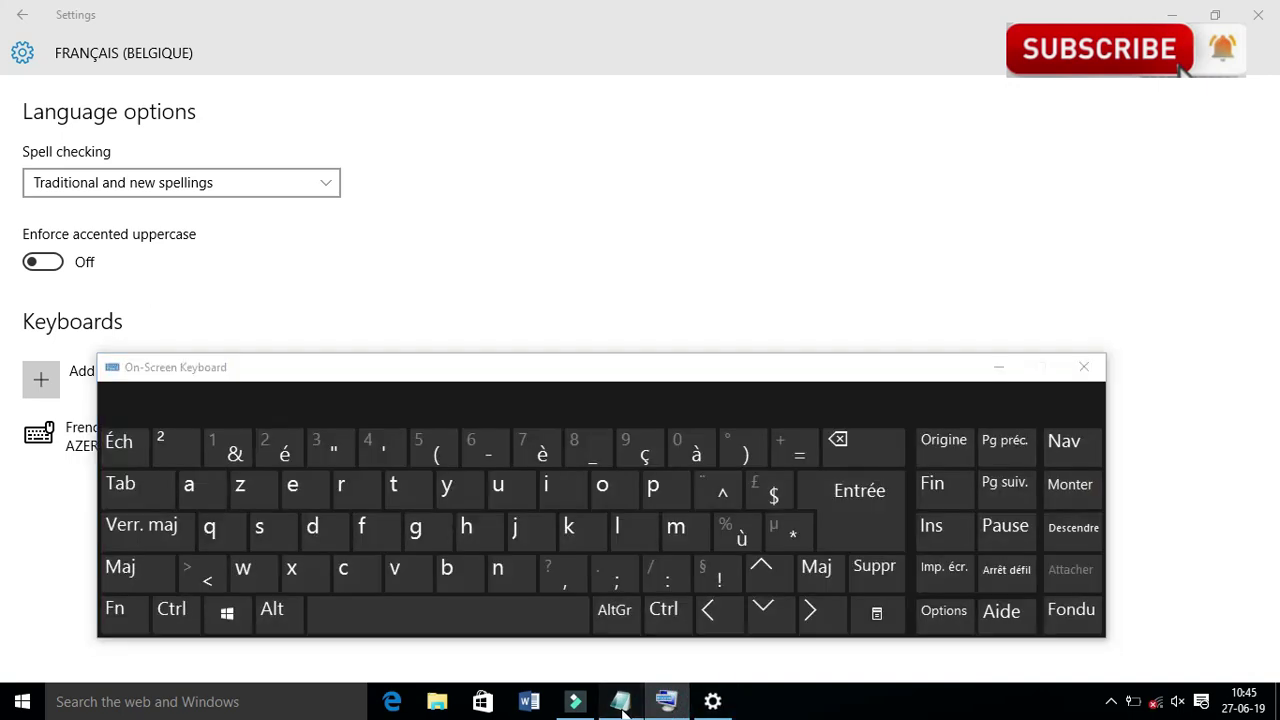
{"action": "left_click", "coordinate": [620, 703]}
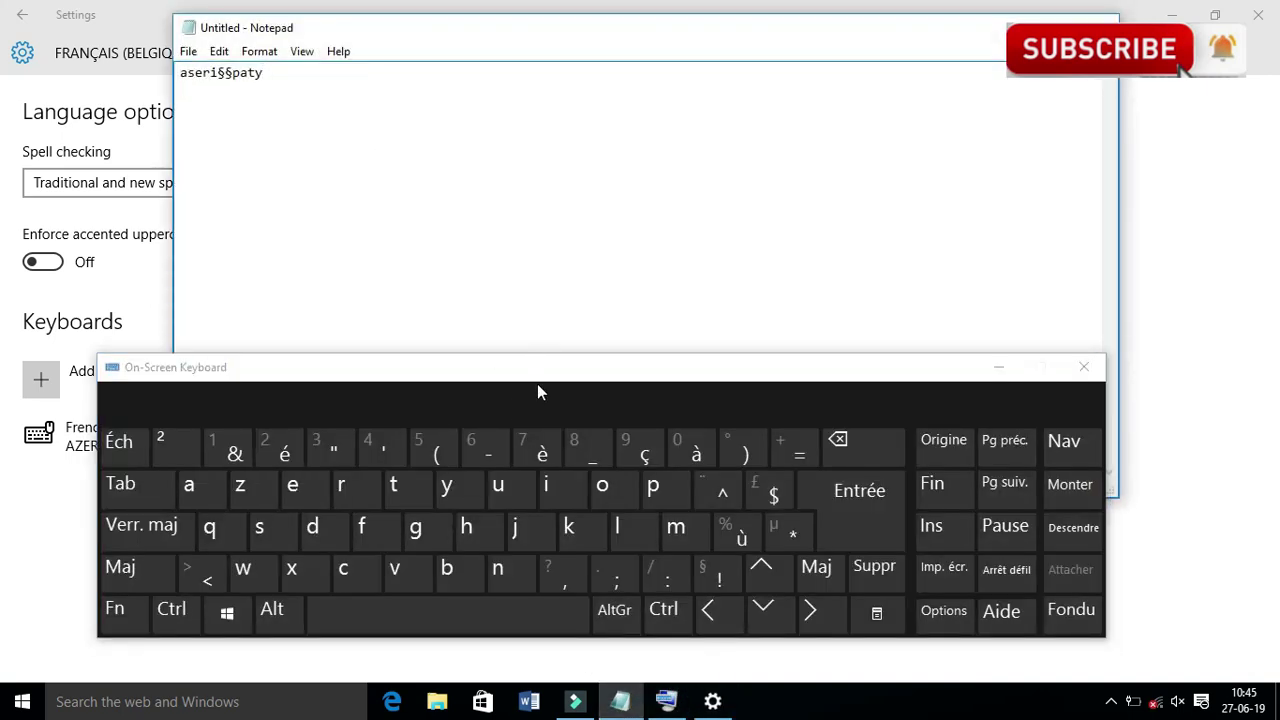
{"action": "left_click", "coordinate": [323, 83]}
{"action": "type", "text": "()azeerty belgique"}
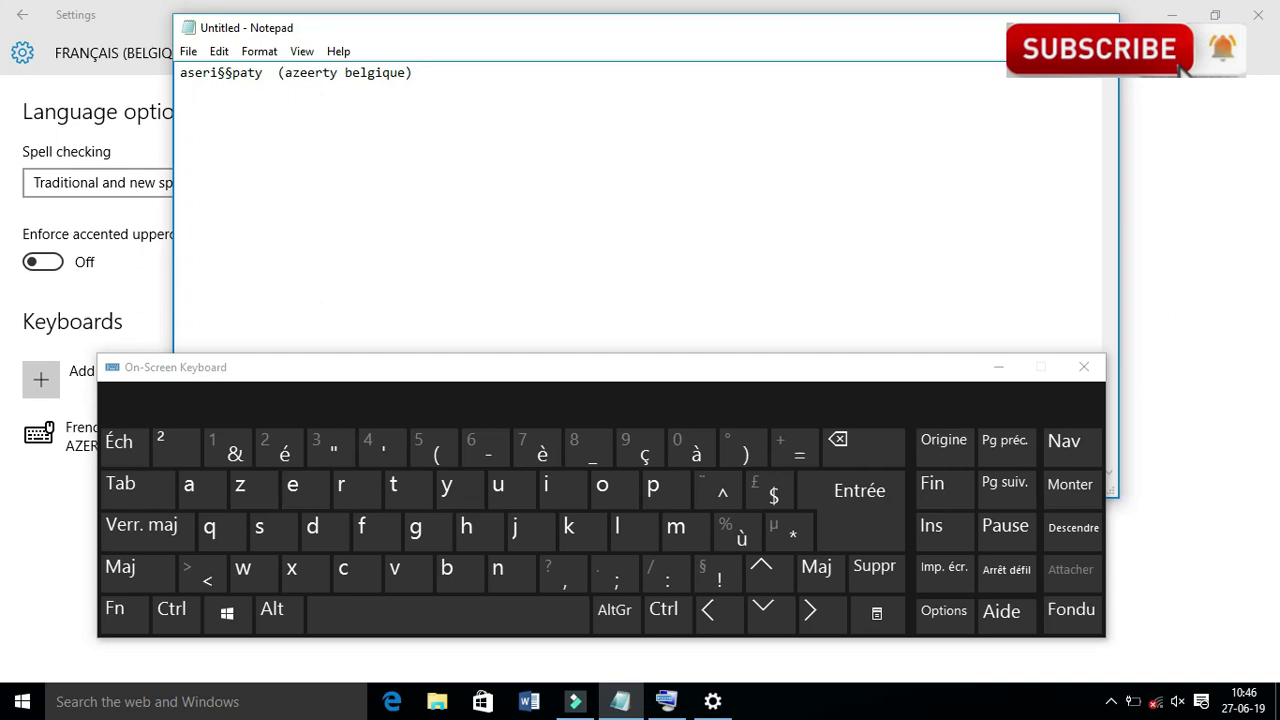
Enter "Aseri-paty" on a new line in Notepad, using the On-Screen Keyboard for the hyphen, and minimize both windows
{"action": "type", "text": "Aseri"}
{"action": "left_click", "coordinate": [481, 449]}
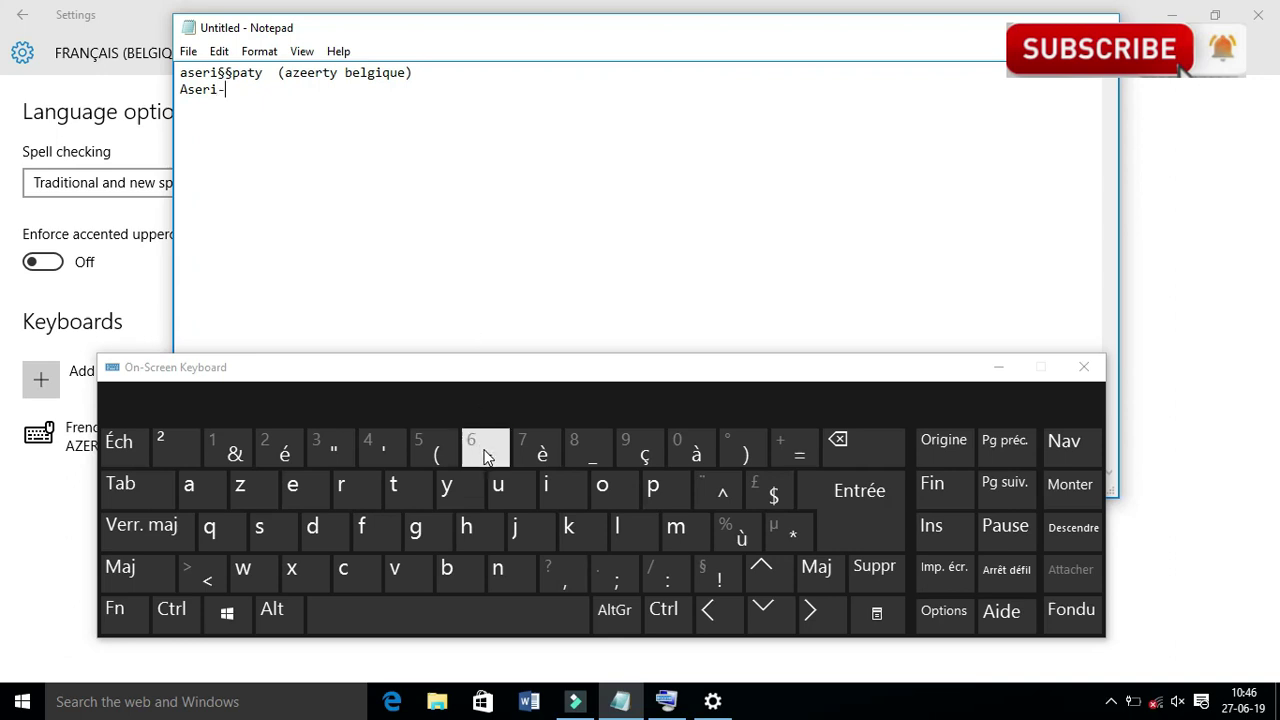
{"action": "type", "text": "paty"}
{"action": "left_click", "coordinate": [993, 367]}
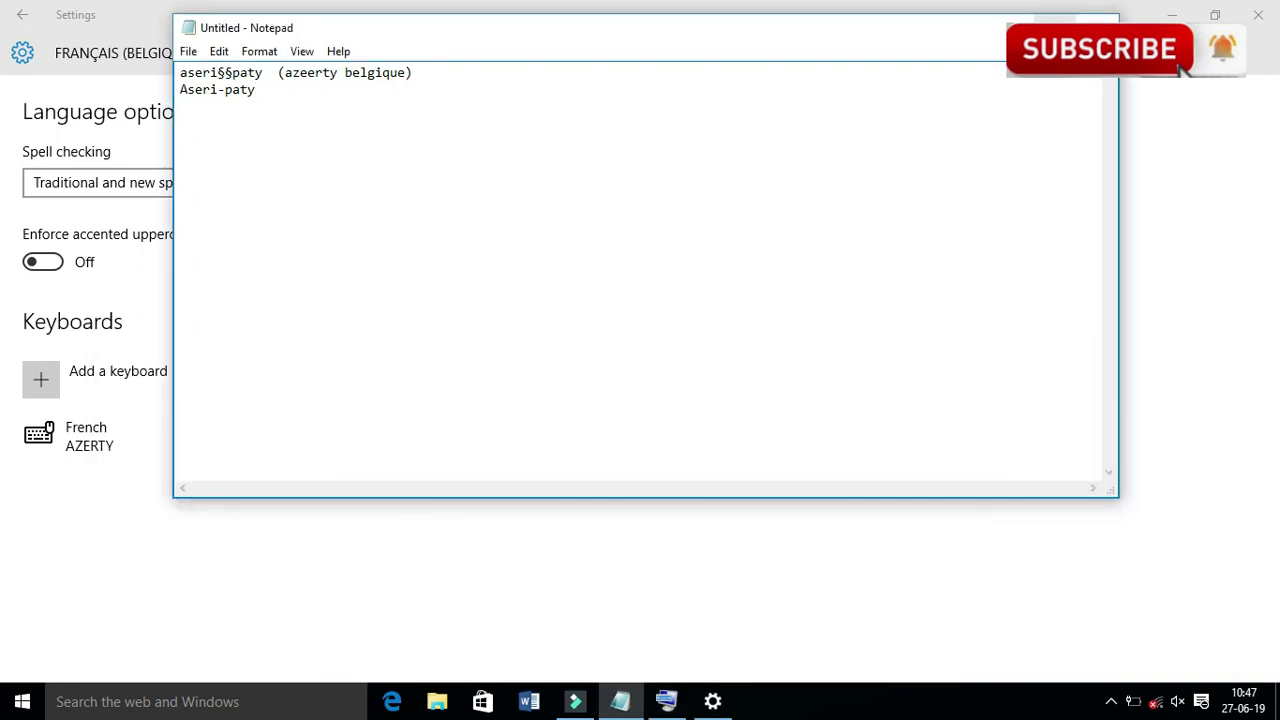
{"action": "left_click", "coordinate": [1024, 26]}
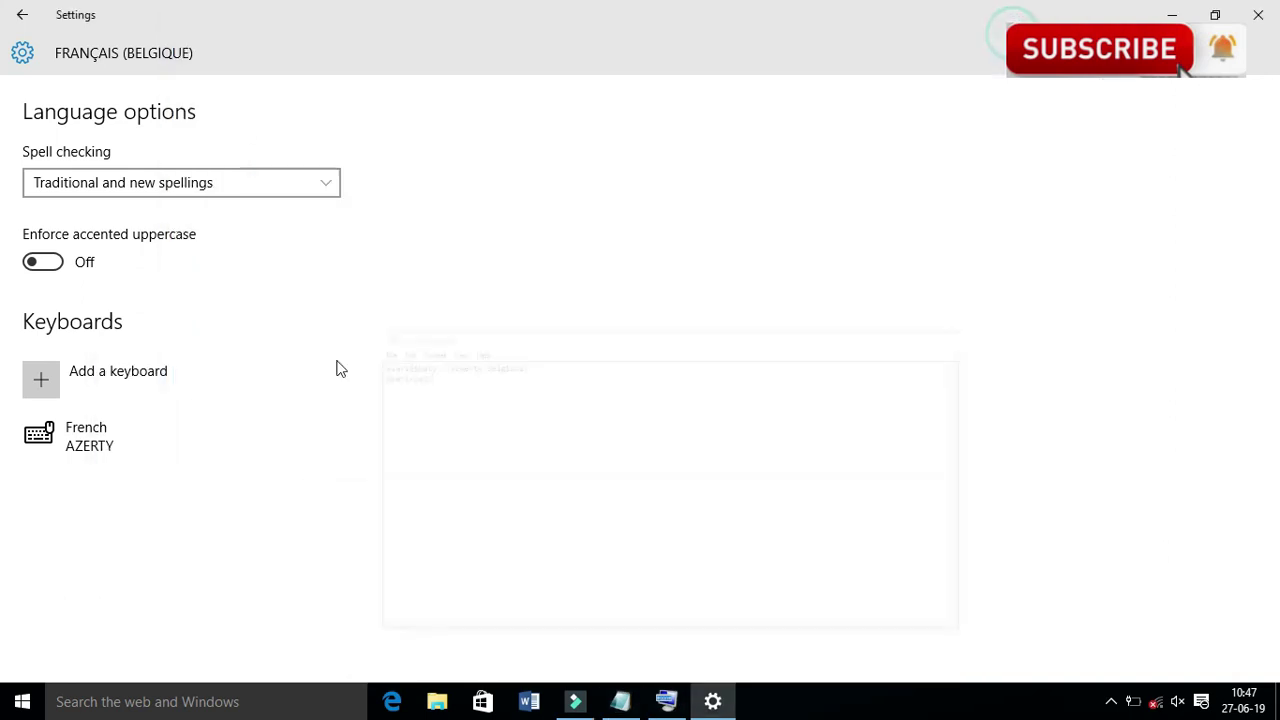
Examine the list of keyboard layouts that can be added, and close it without adding one
{"action": "left_click", "coordinate": [141, 391]}
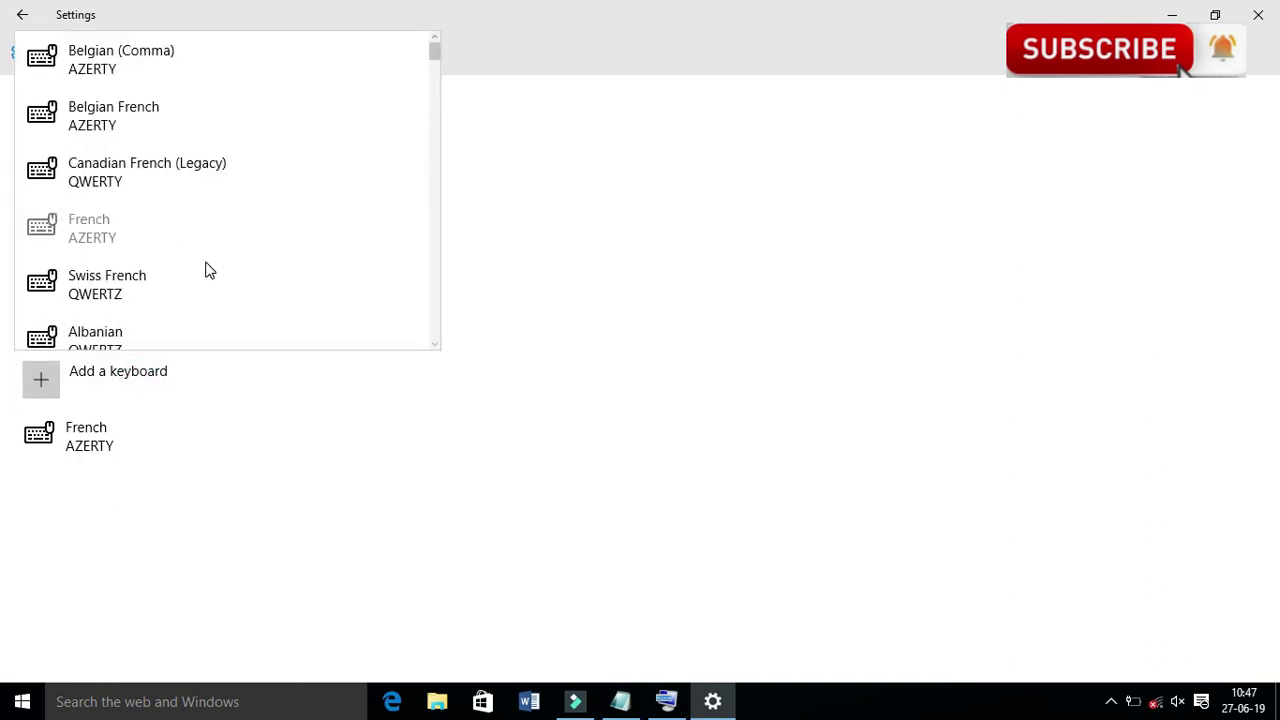
{"action": "left_click", "coordinate": [173, 192]}
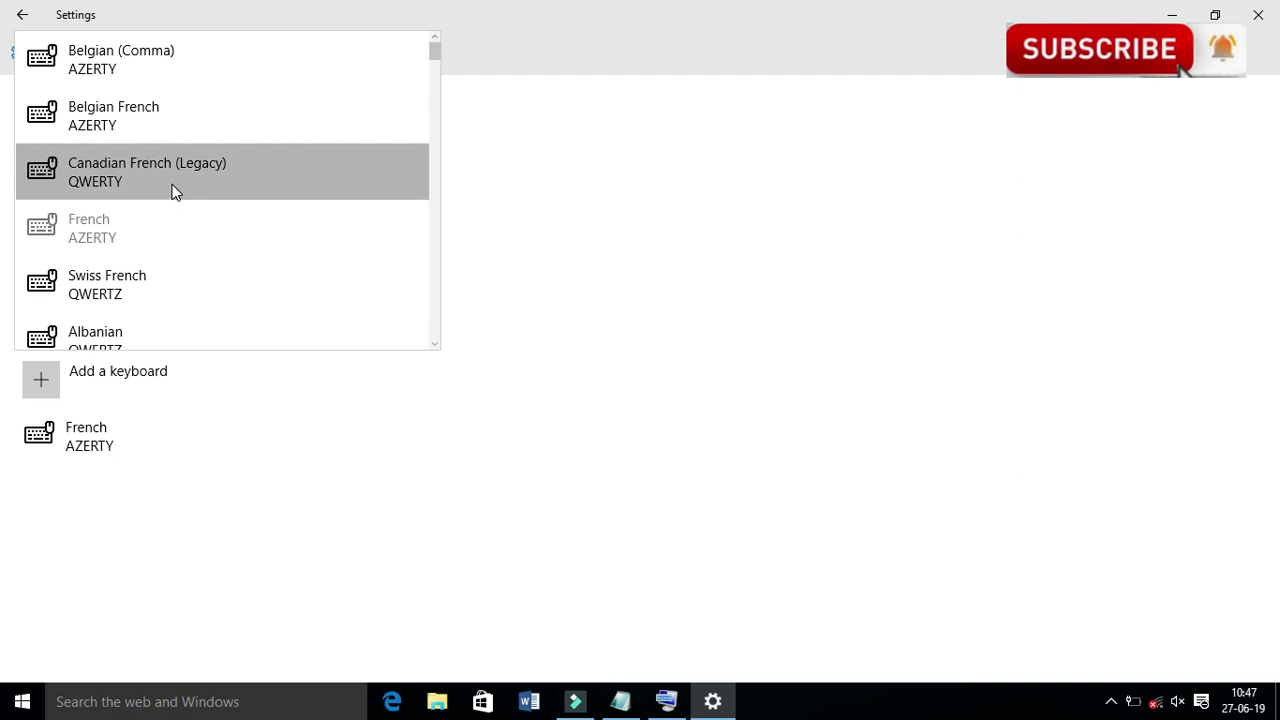
{"action": "left_click", "coordinate": [433, 343]}
{"action": "left_click", "coordinate": [433, 343]}
{"action": "left_click", "coordinate": [433, 343]}
{"action": "left_click", "coordinate": [433, 343]}
{"action": "left_click", "coordinate": [433, 343]}
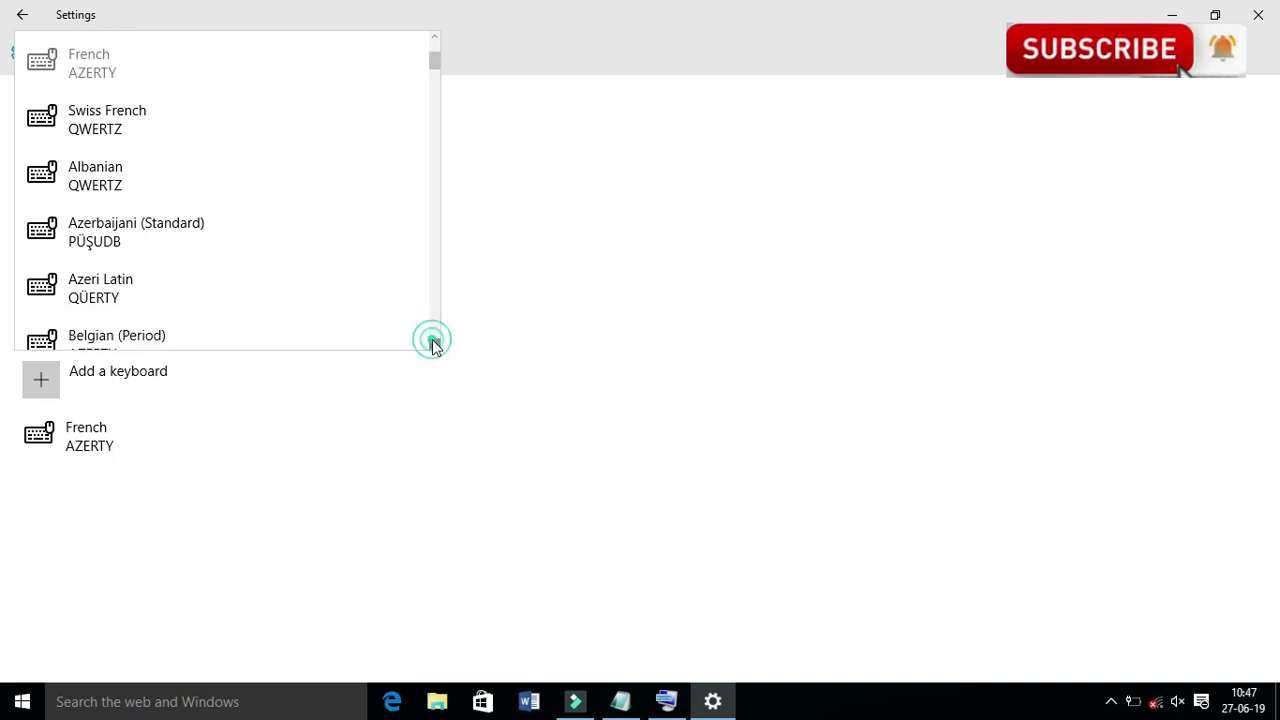
{"action": "left_click", "coordinate": [433, 343]}
{"action": "left_click", "coordinate": [433, 343]}
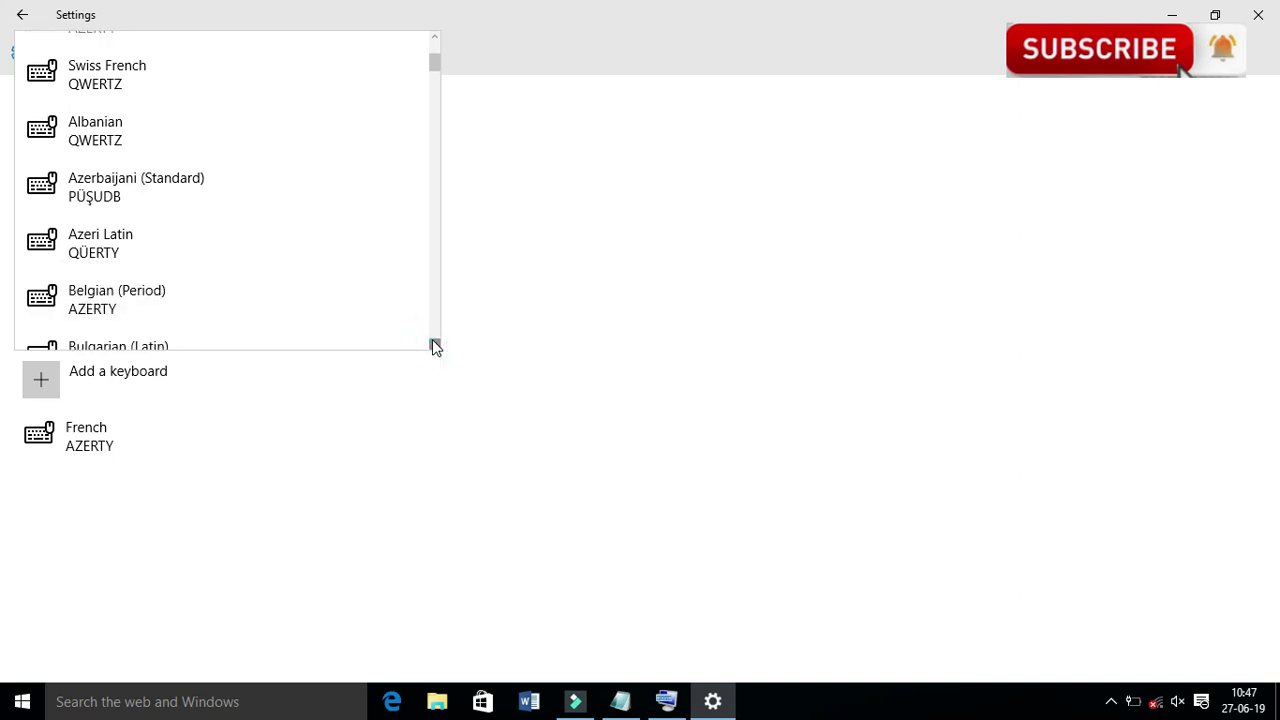
{"action": "left_click", "coordinate": [433, 343]}
{"action": "left_click", "coordinate": [433, 343]}
{"action": "left_click", "coordinate": [433, 343]}
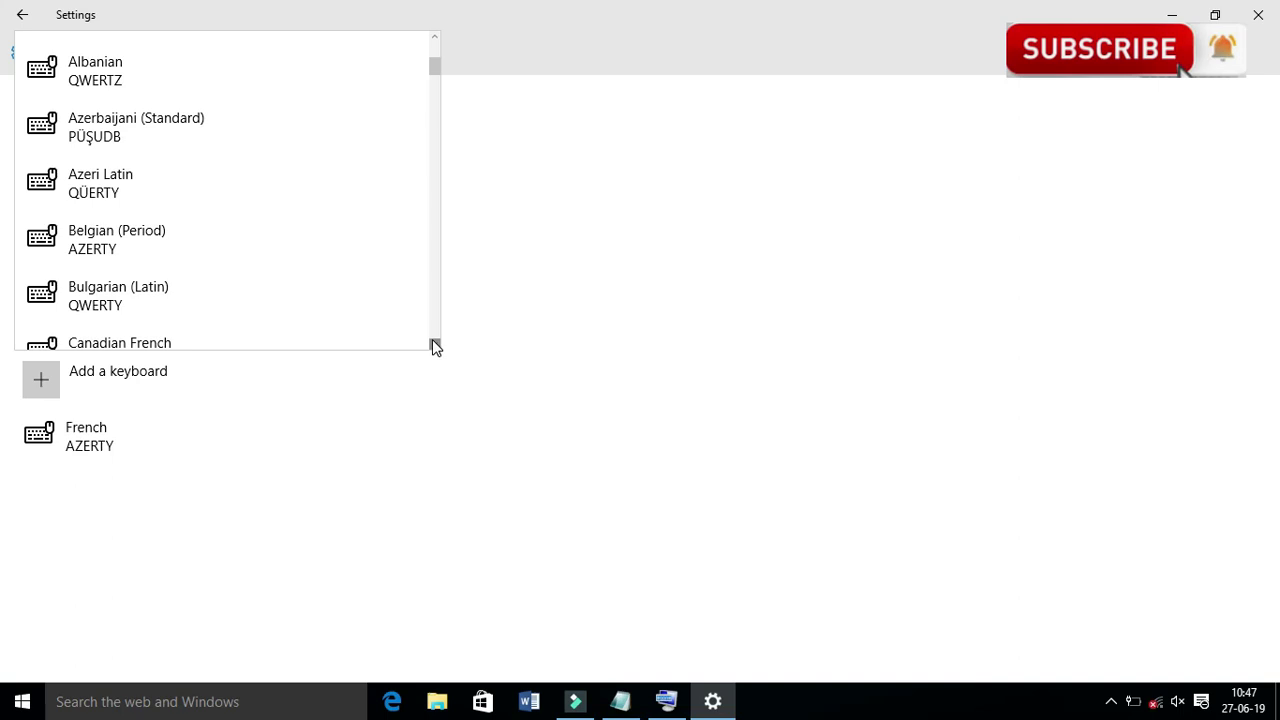
{"action": "left_click", "coordinate": [722, 310]}
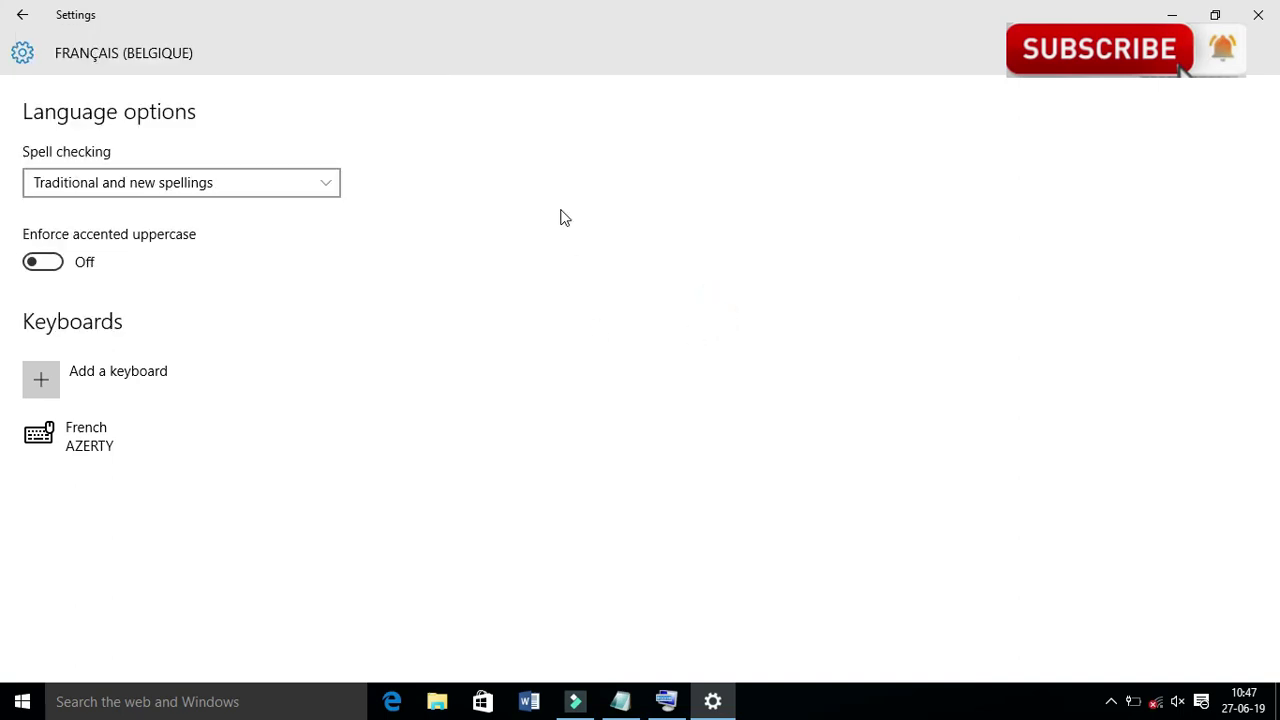